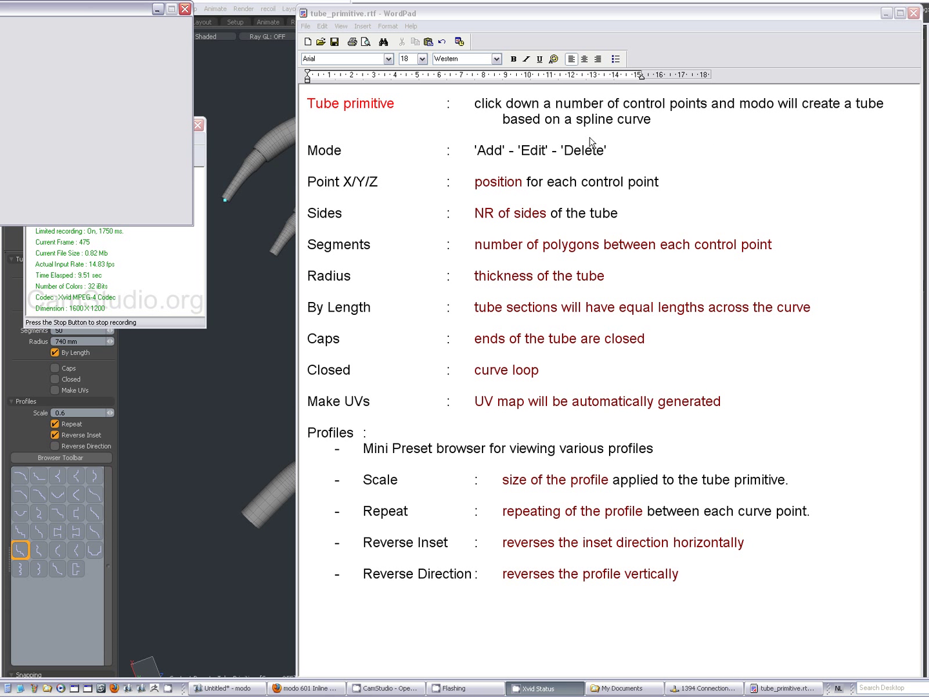
Return to Modo, finish the current tube and undo the large looping tube
left_click(274, 100)
key("space")
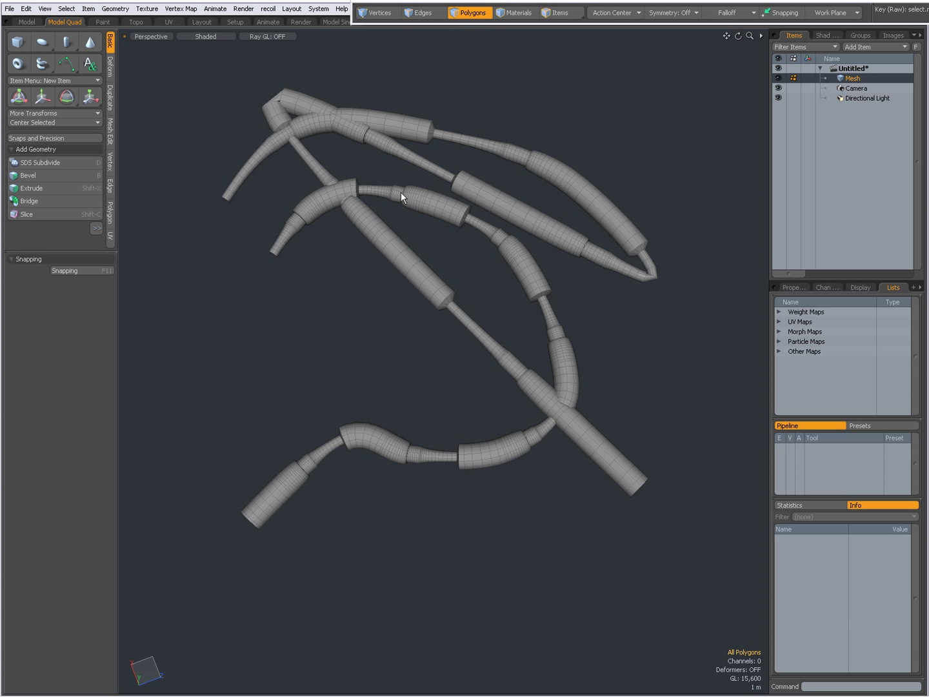
key("ctrl+z")
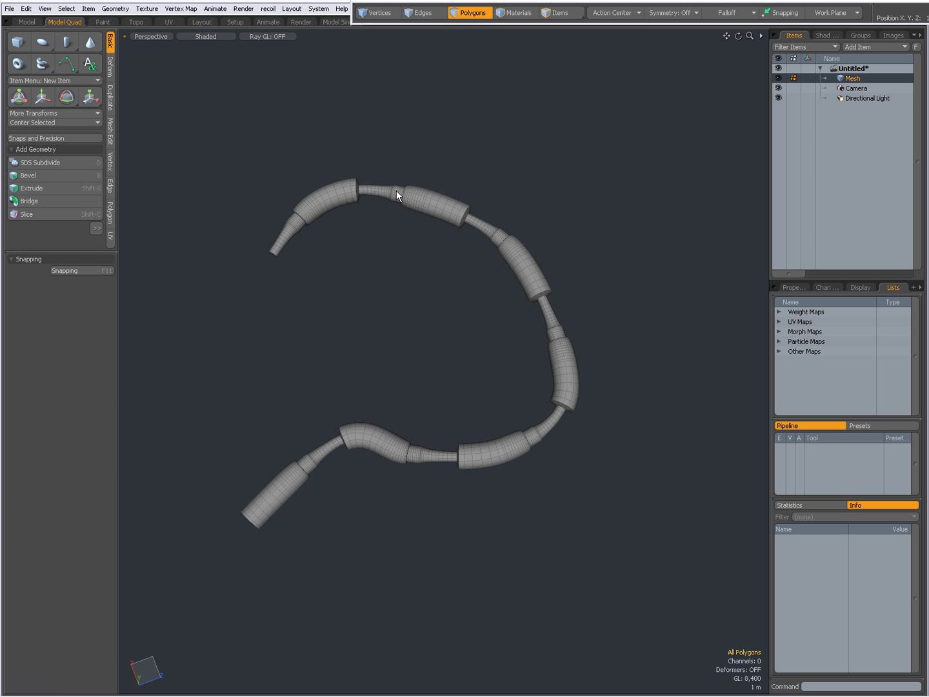
Draw a new five-point Tube arcing over the lower tube, with its end pulled further right
left_click(42, 63)
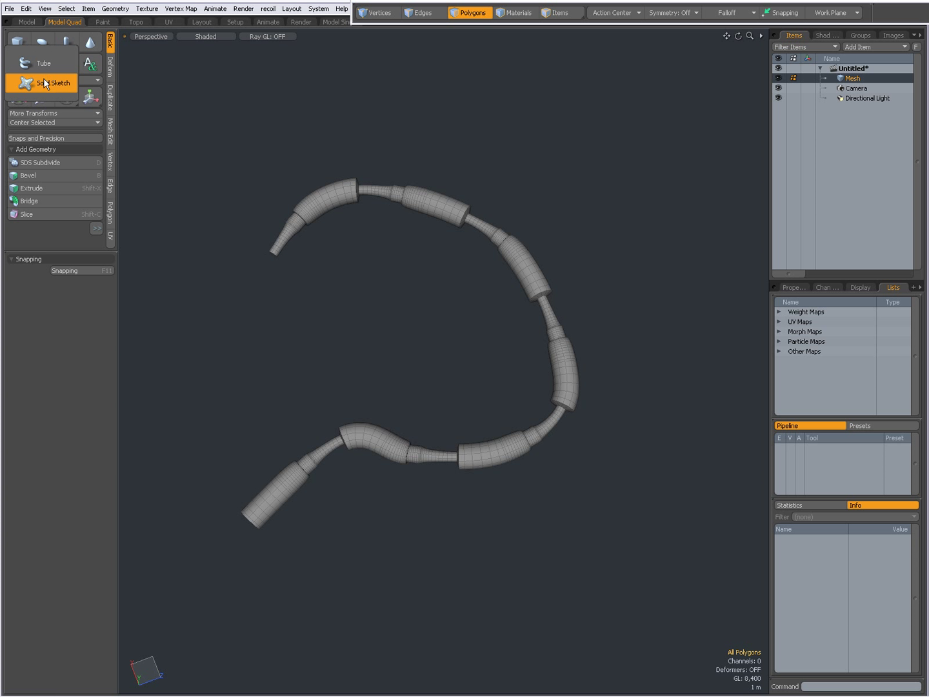
left_click(42, 63)
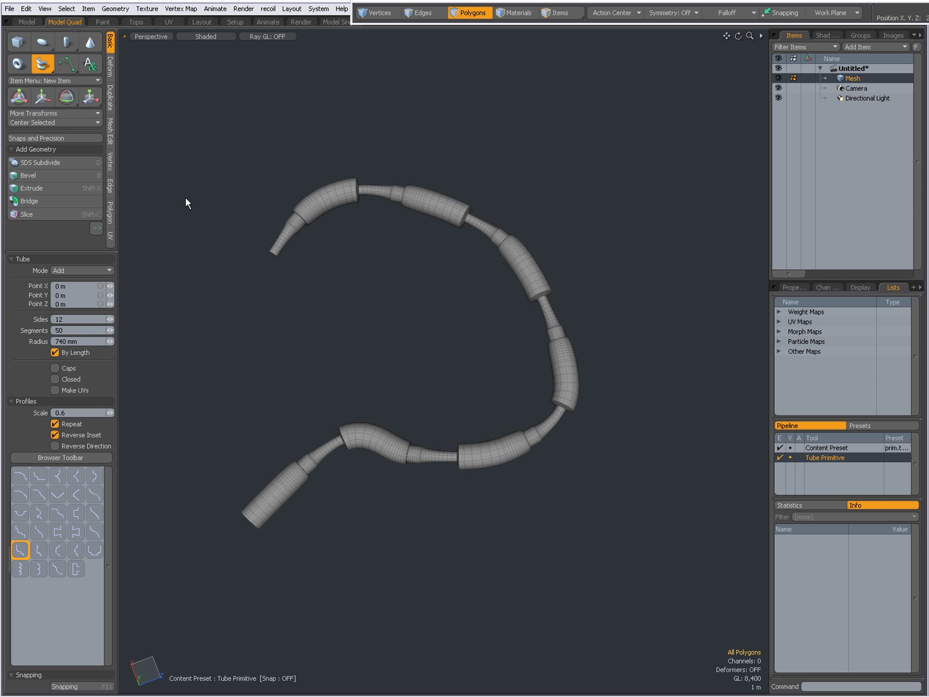
left_click(228, 209)
left_click(310, 135)
left_click(419, 135)
left_click(556, 195)
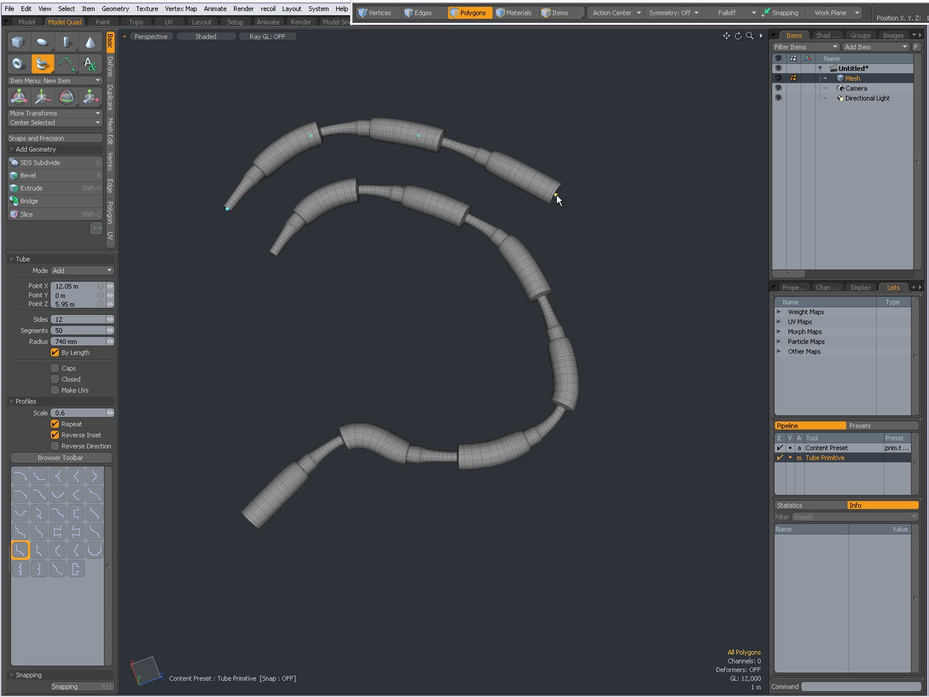
left_click(622, 272)
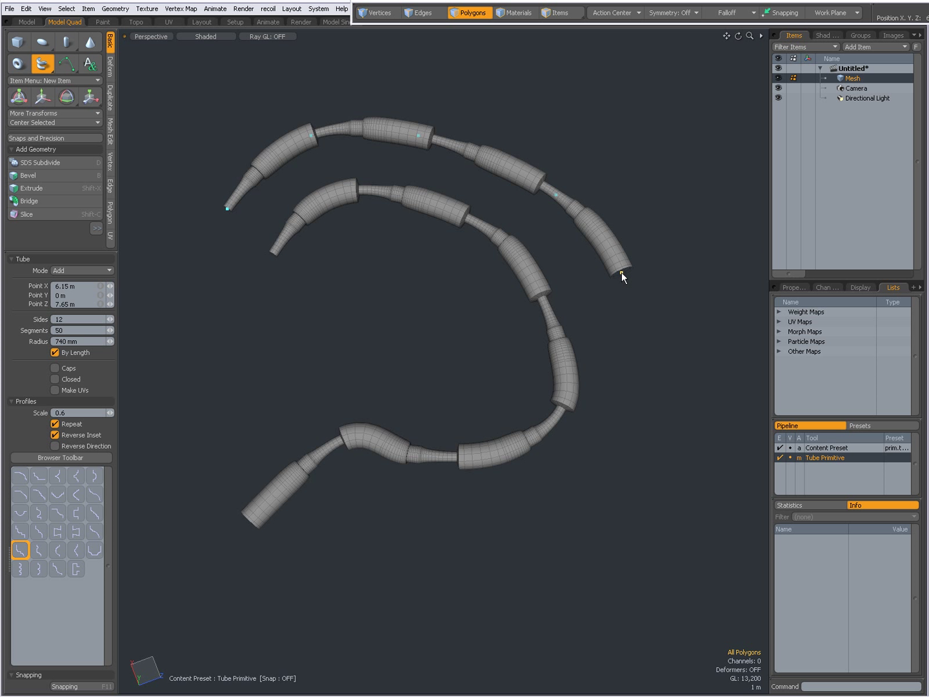
left_click_drag(621, 272, 700, 282)
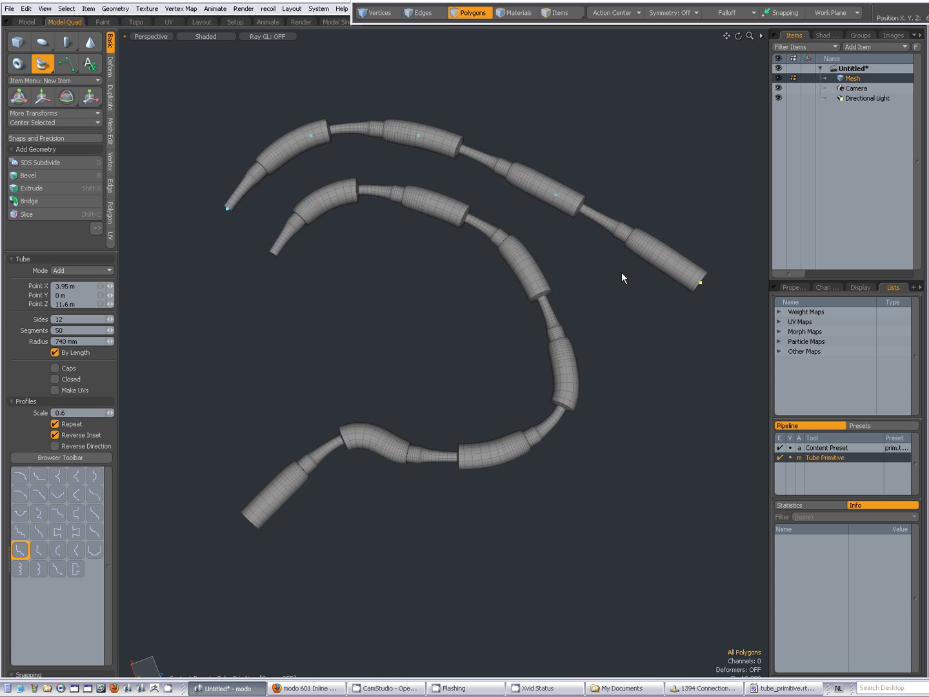
Select an upper-tube control point in Edit mode, then delete the tube's end point
left_click(83, 269)
left_click(88, 277)
left_click(418, 136)
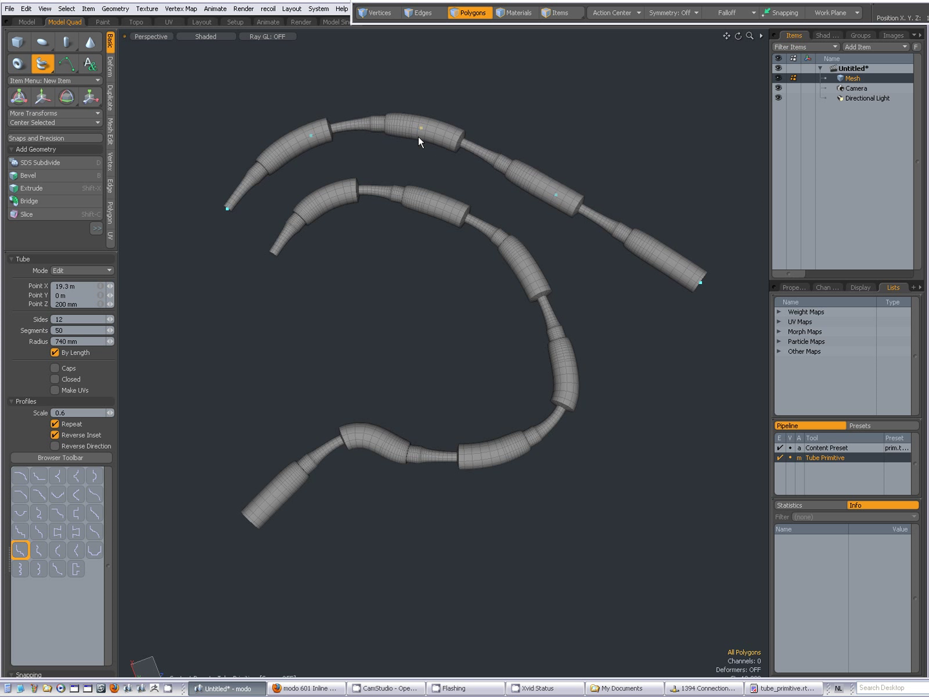
left_click(65, 271)
left_click(67, 278)
left_click(701, 283)
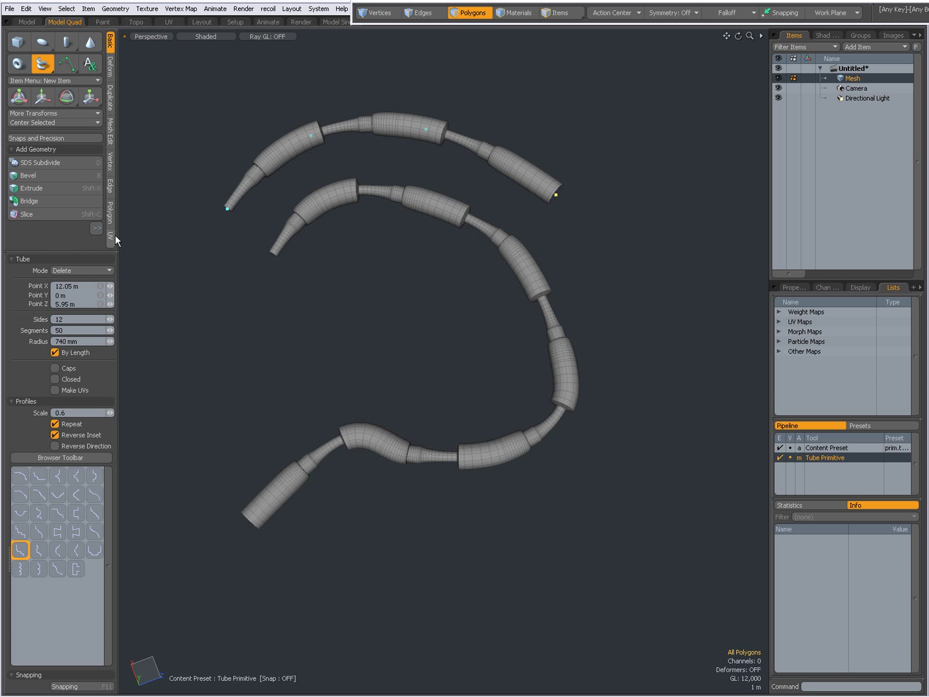
Add new points so the upper tube runs along the top and hooks down the right side
left_click(68, 270)
left_click(71, 253)
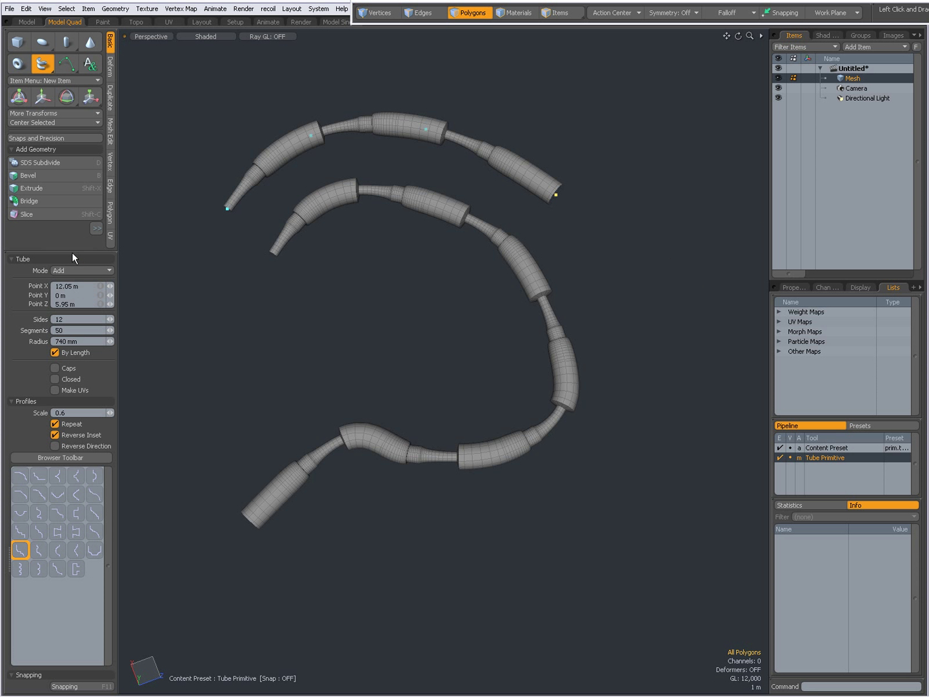
left_click(557, 197)
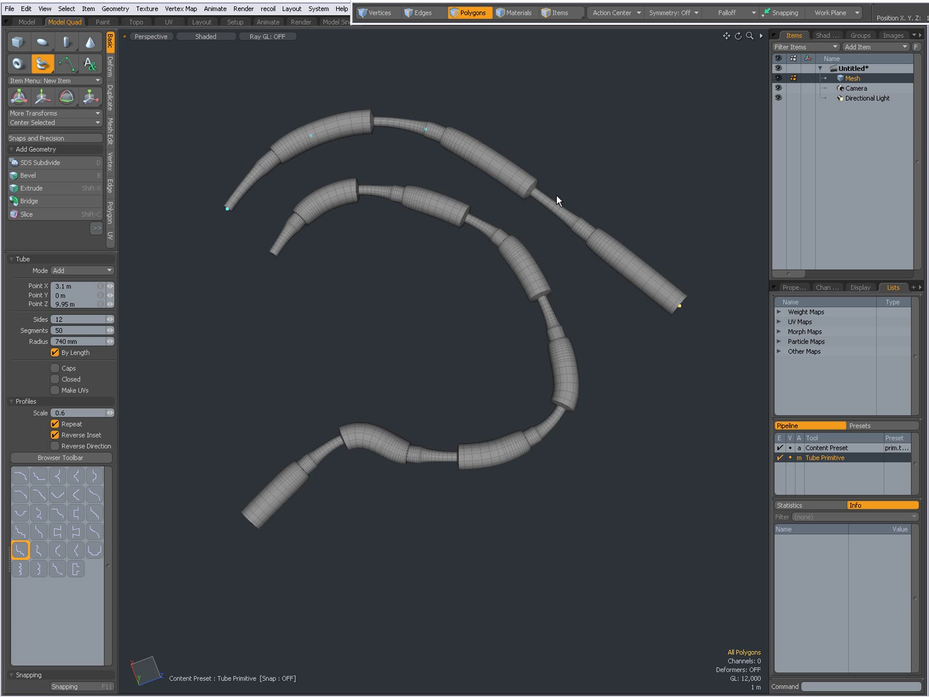
left_click(636, 419)
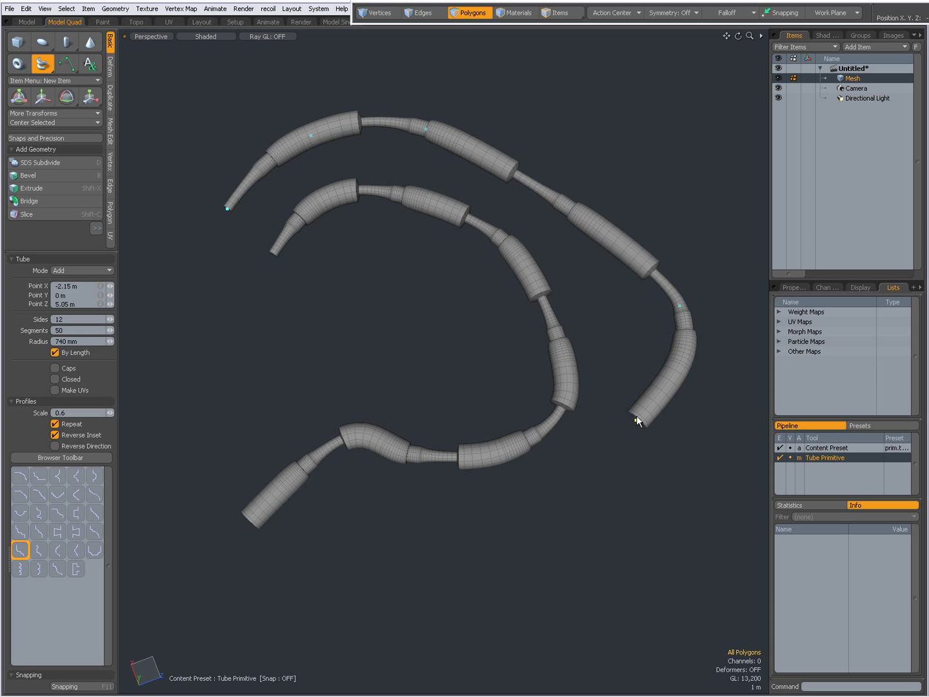
left_click(426, 131)
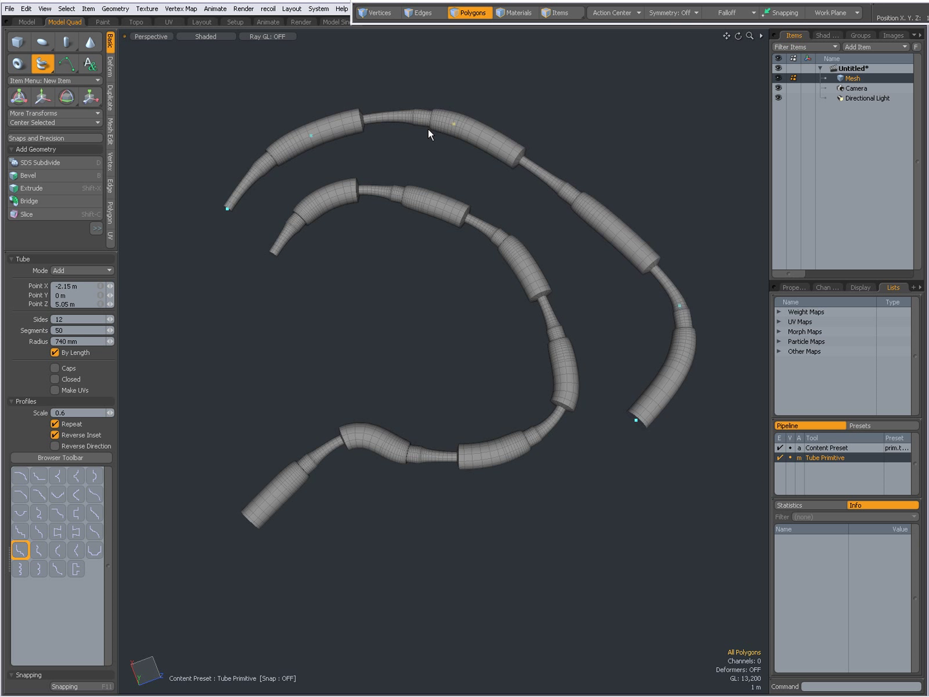
left_click(600, 139)
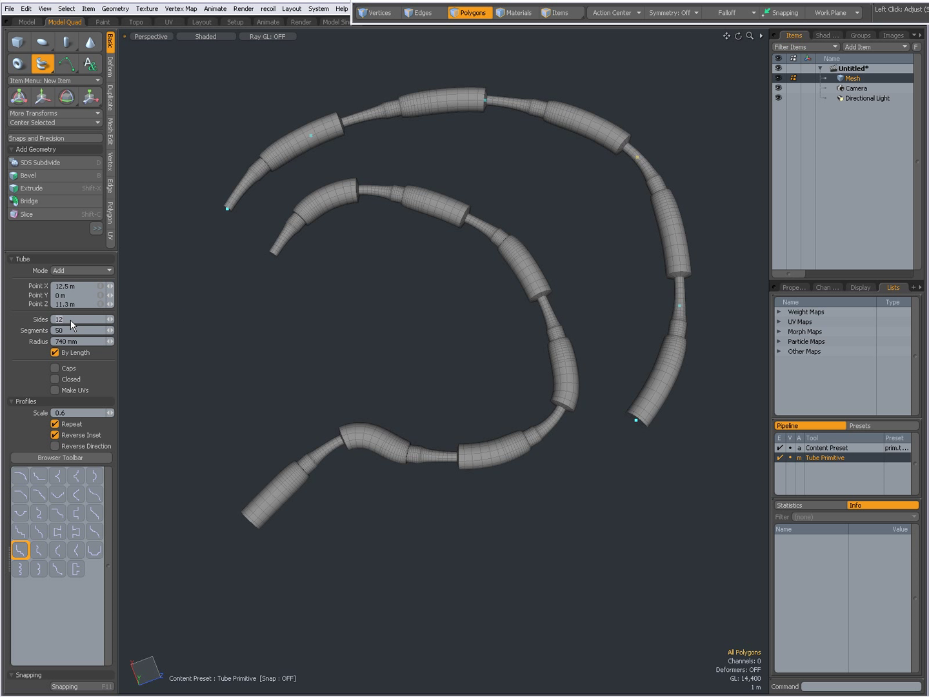
key("Return")
left_click_drag(431, 281, 322, 201, "alt")
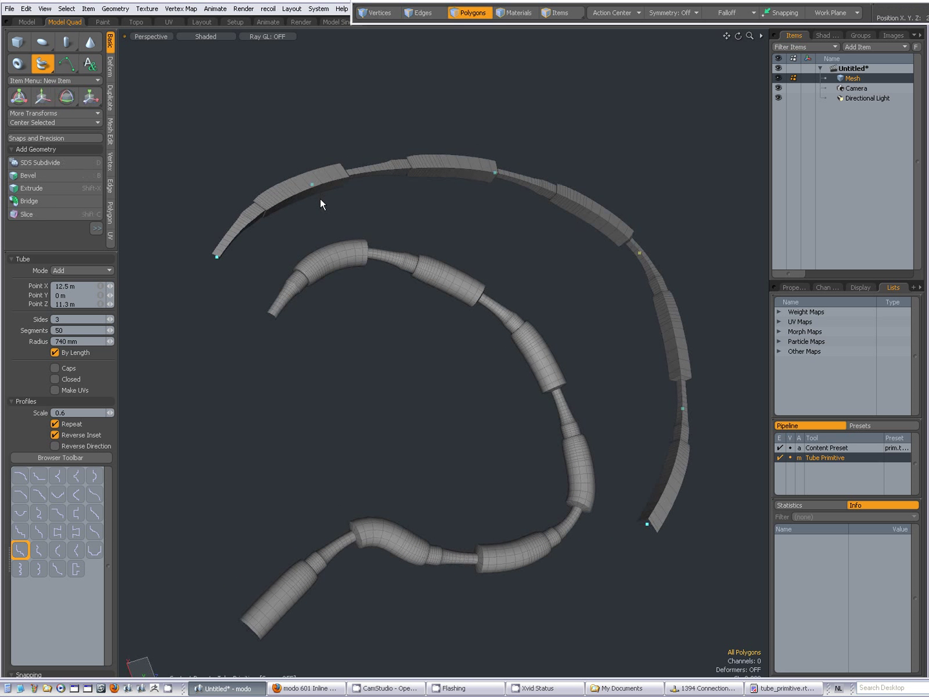
left_click(63, 319)
type("24")
key("Return")
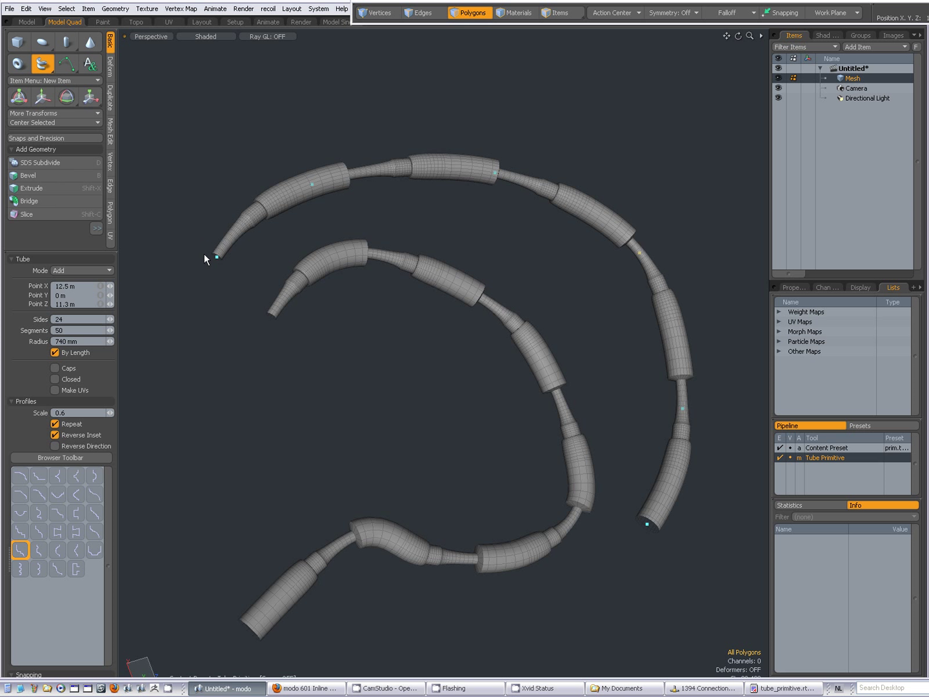
left_click(67, 318)
type("12")
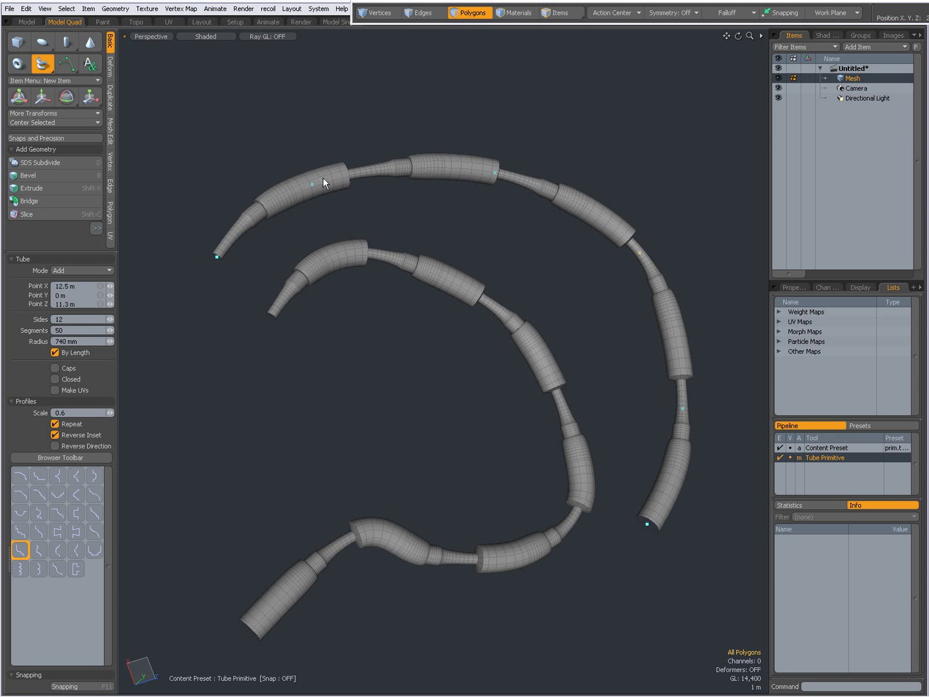
Reposition an upper-tube control point and set the tube Segments to 5
key("alt+Tab")
key("alt+Tab")
key("alt+Tab")
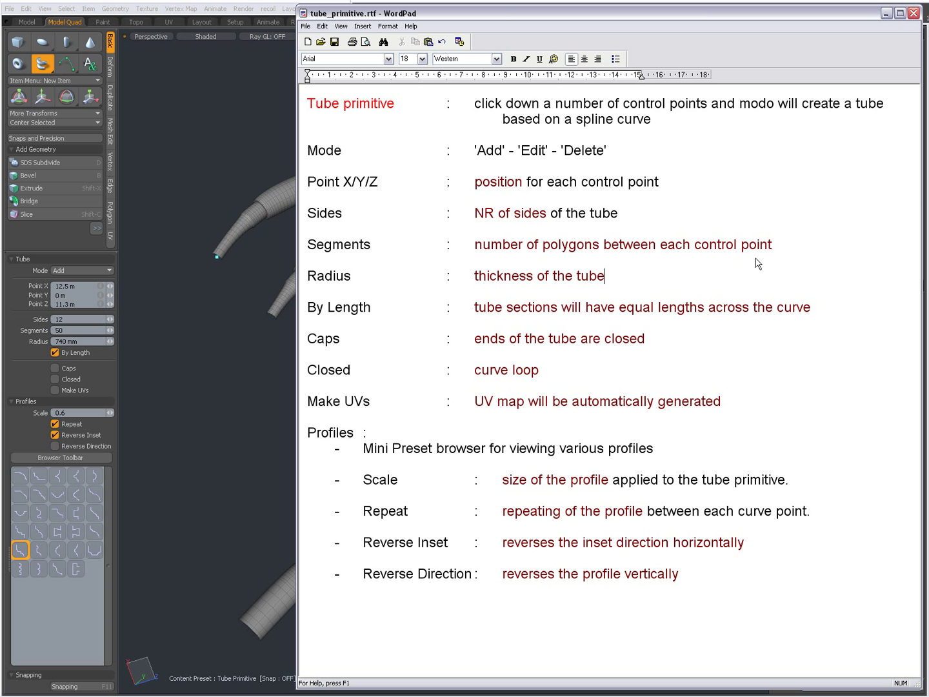
key("alt+Tab")
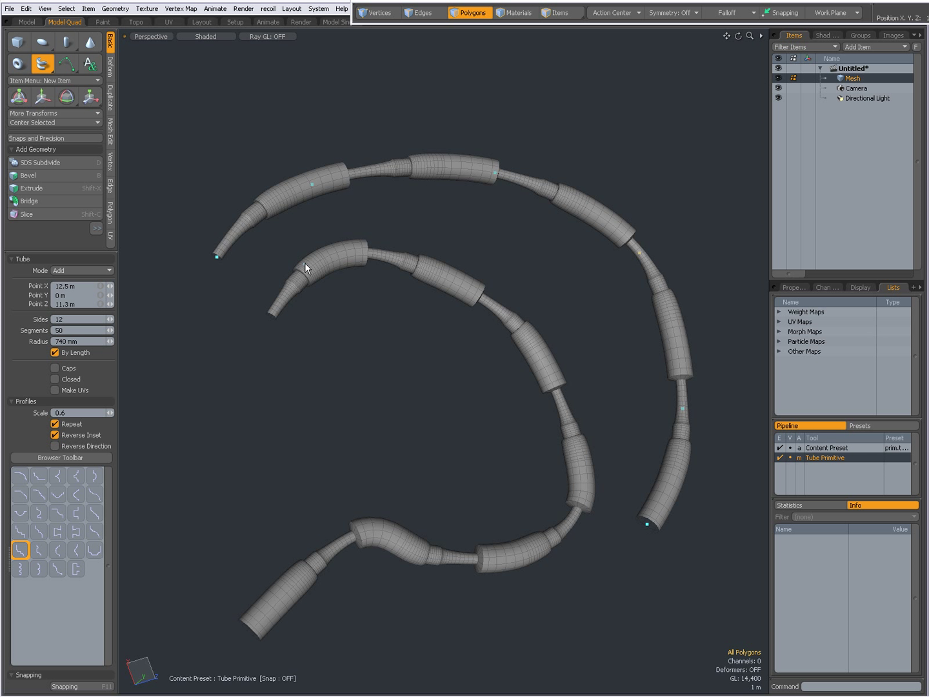
left_click_drag(311, 185, 340, 174)
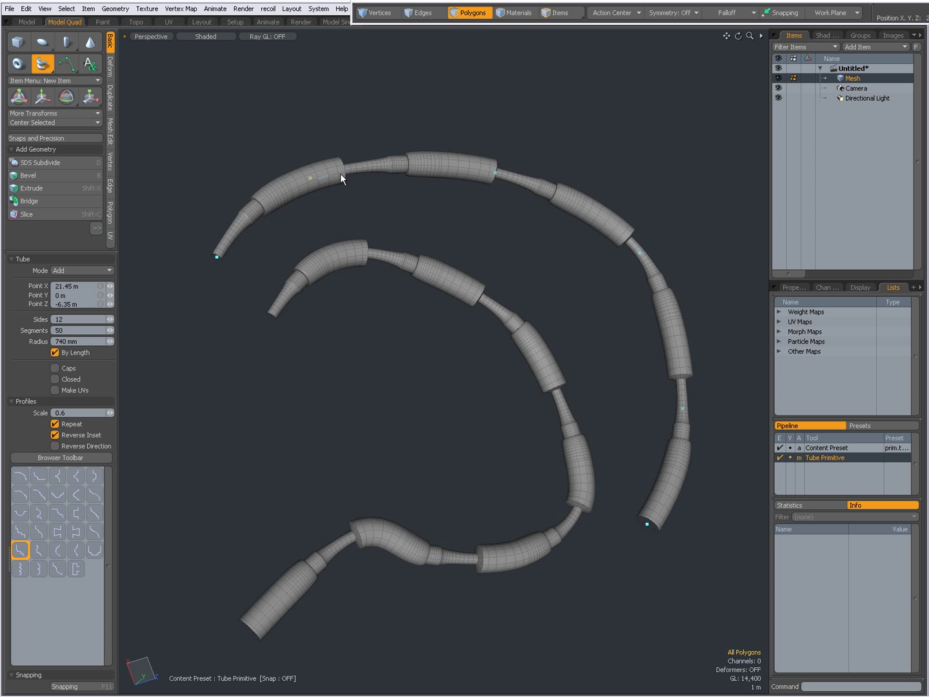
left_click(495, 172)
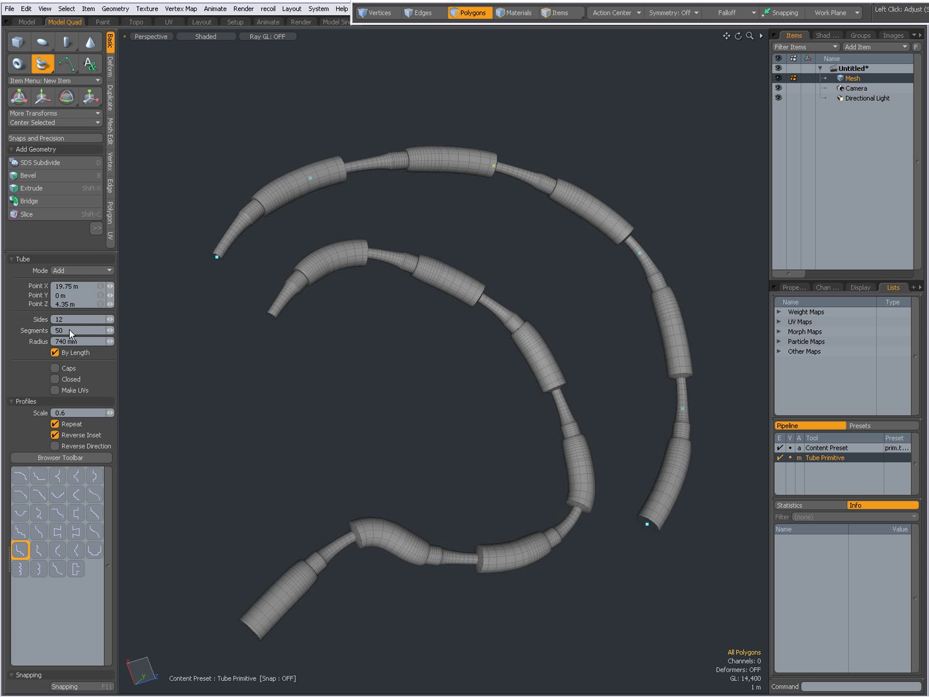
key("BackSpace")
key("Return")
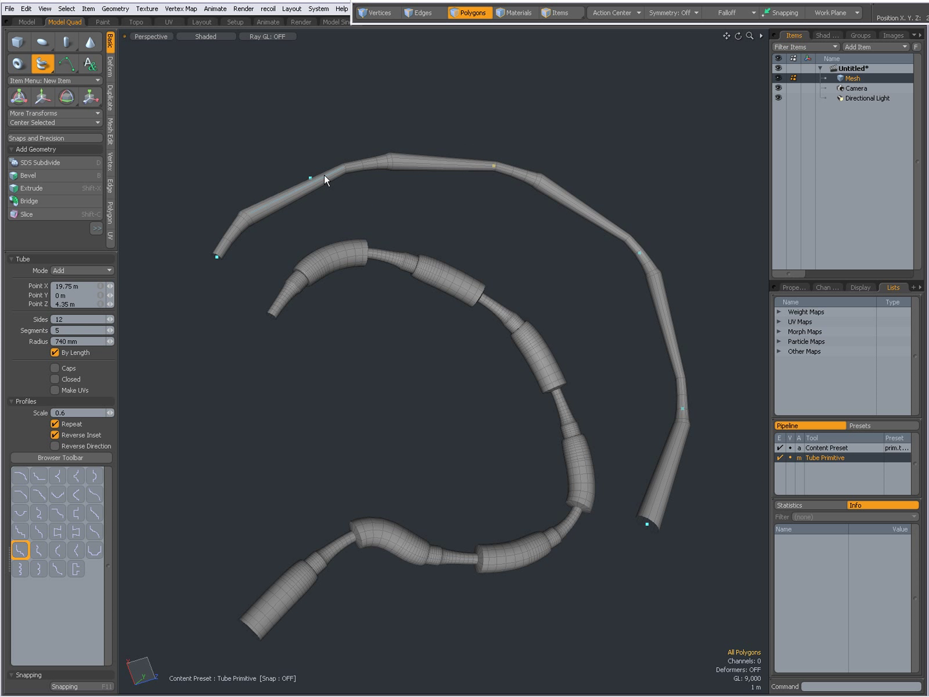
Change the tube Segments count to 50
left_click(63, 329)
type("13")
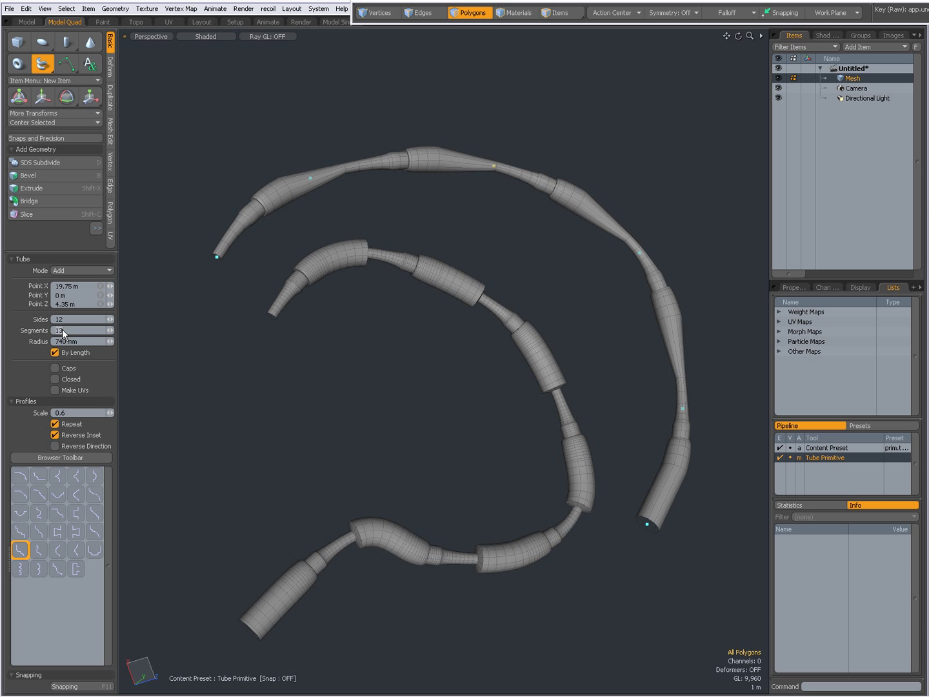
type("0")
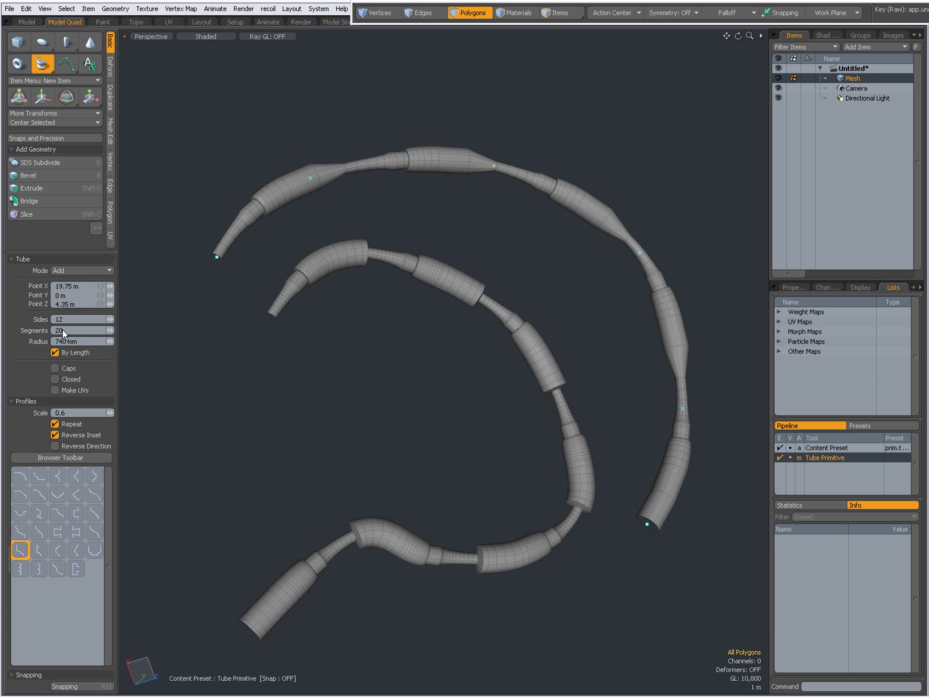
key("BackSpace")
key("BackSpace")
type("50")
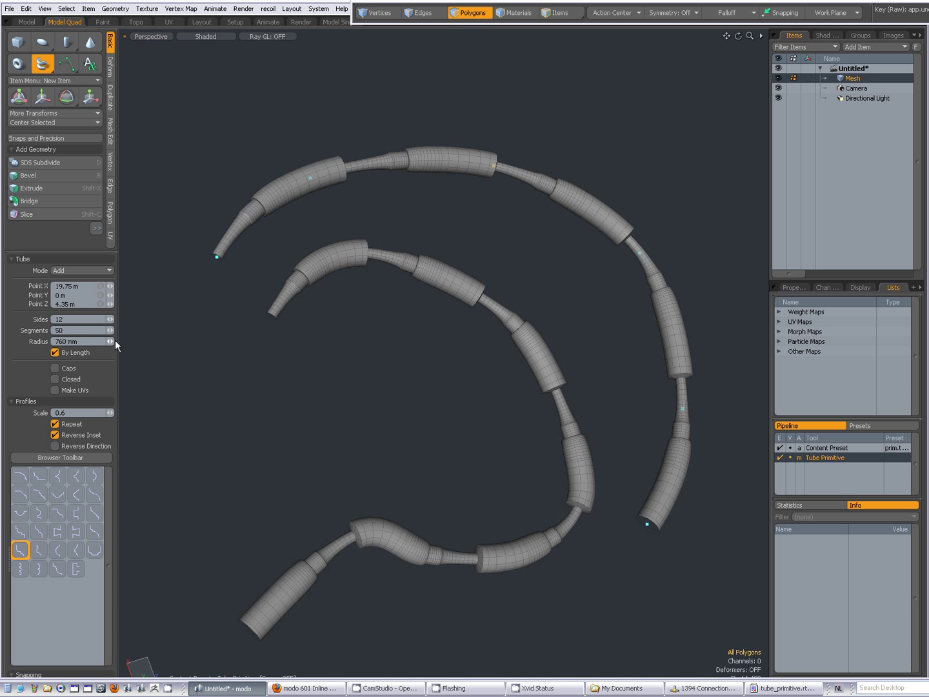
Set tube Radius to 712 mm, and move an upper-tube point up-left with By Length off, then on
left_click_drag(114, 341, 114, 339)
left_click(113, 340)
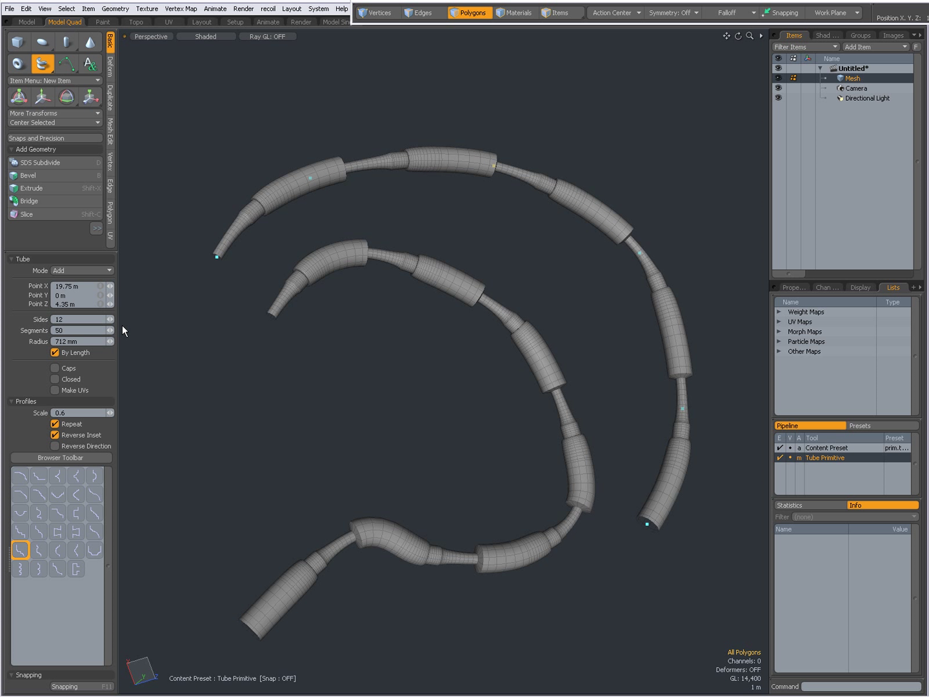
left_click(55, 352)
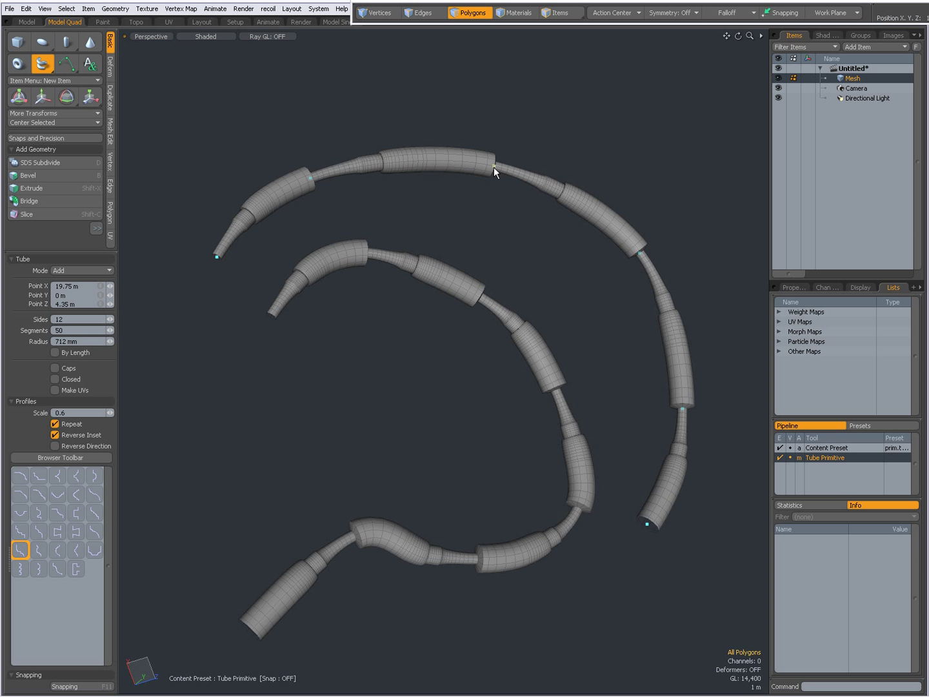
left_click_drag(493, 167, 457, 102)
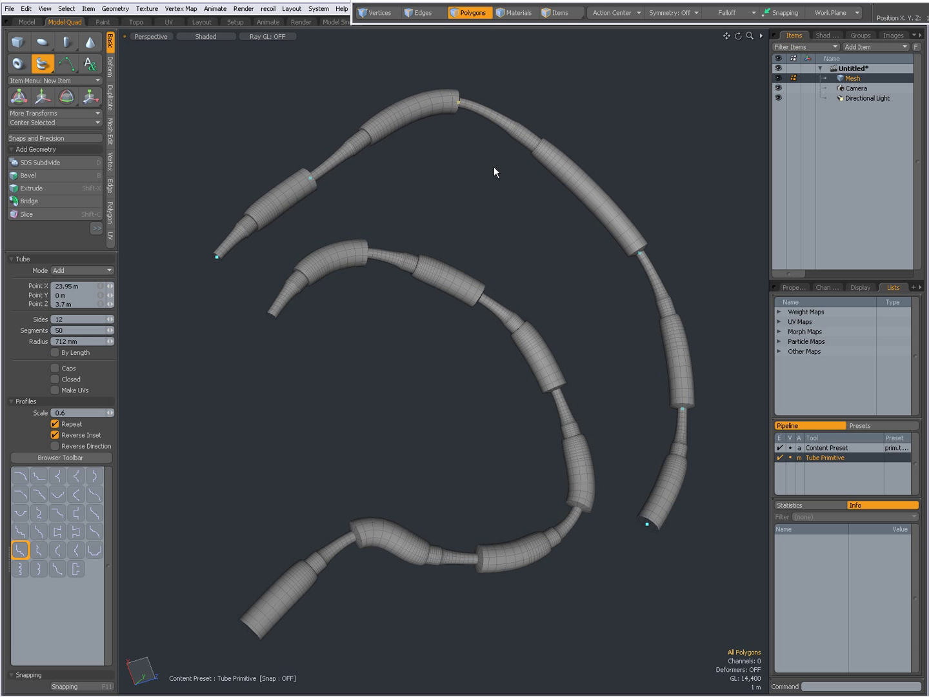
left_click(54, 352)
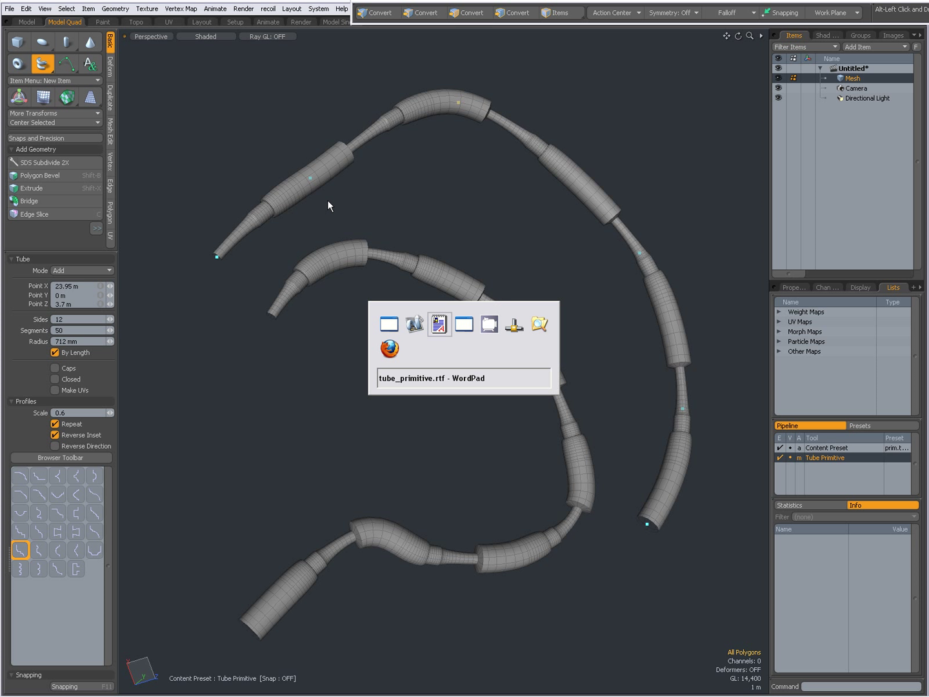
Compare Caps and Closed options, leaving the tubes open with capped ends
key("alt+Tab")
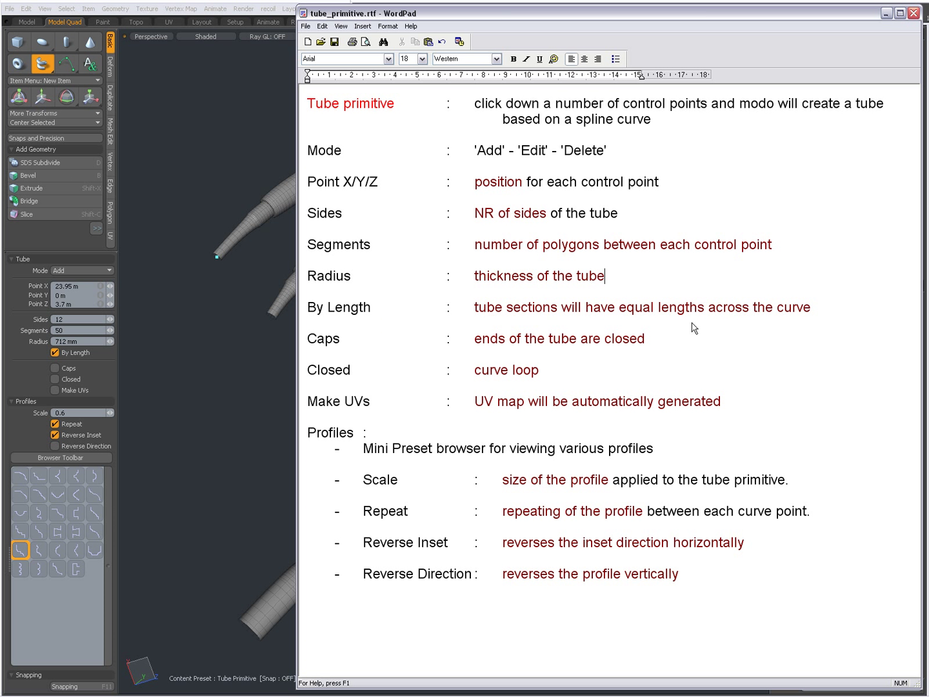
key("alt+Tab")
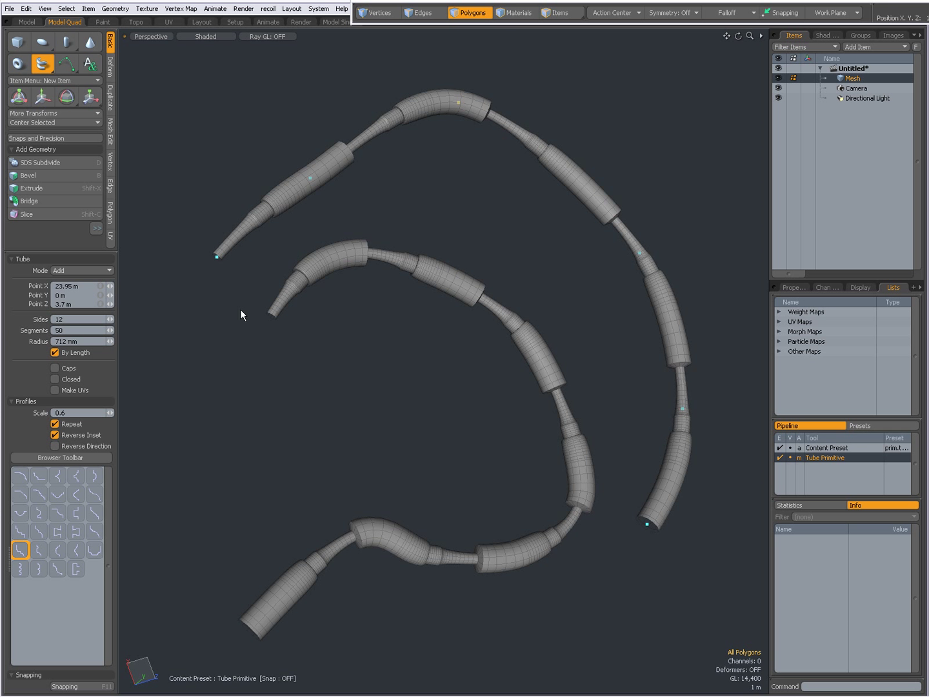
left_click(56, 366)
left_click_drag(204, 300, 231, 206, "alt")
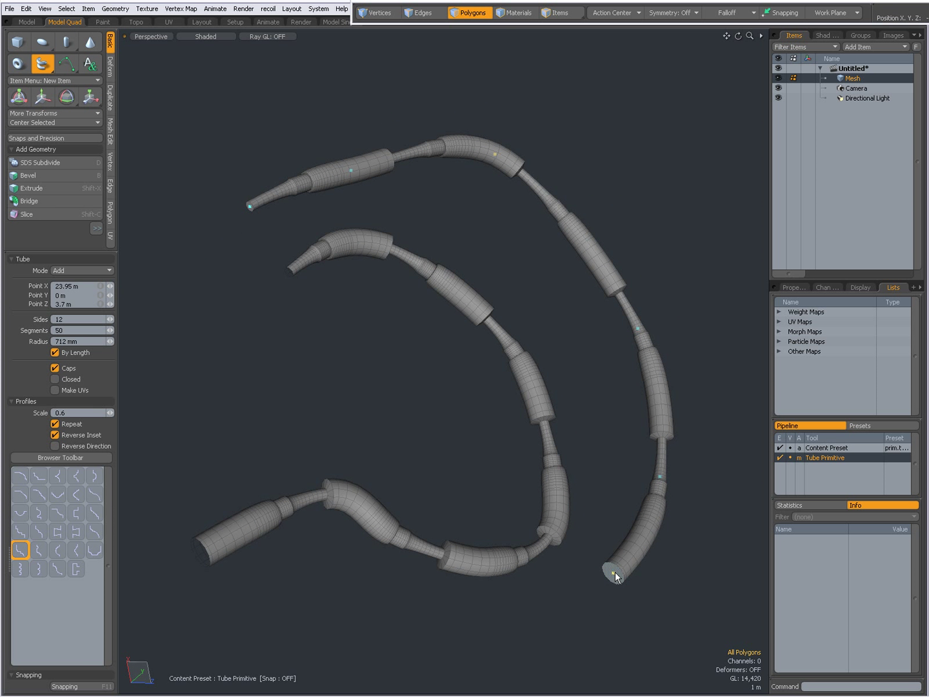
left_click(55, 367)
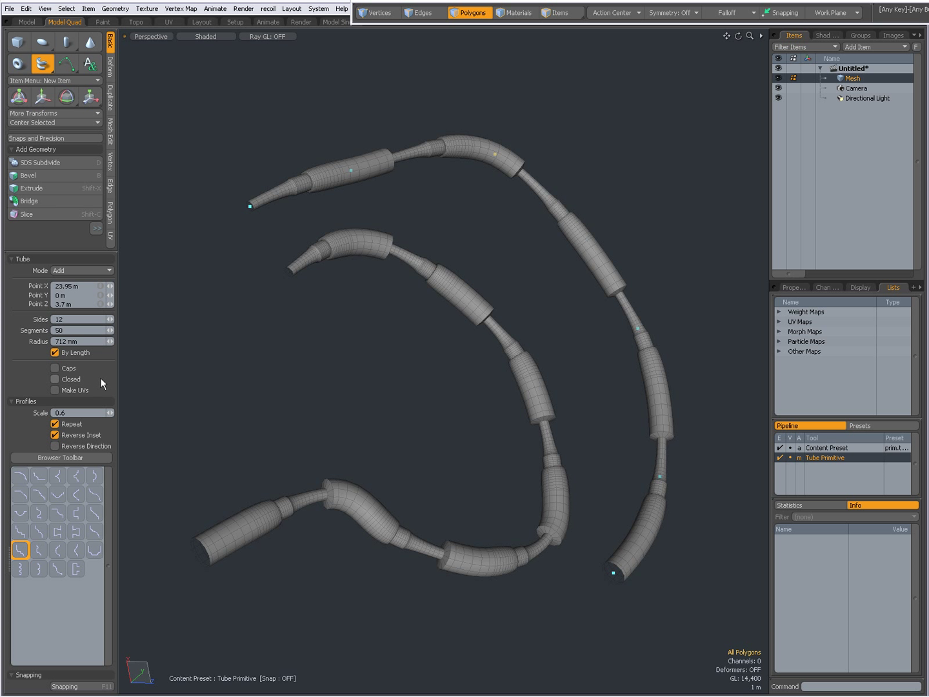
left_click(55, 379)
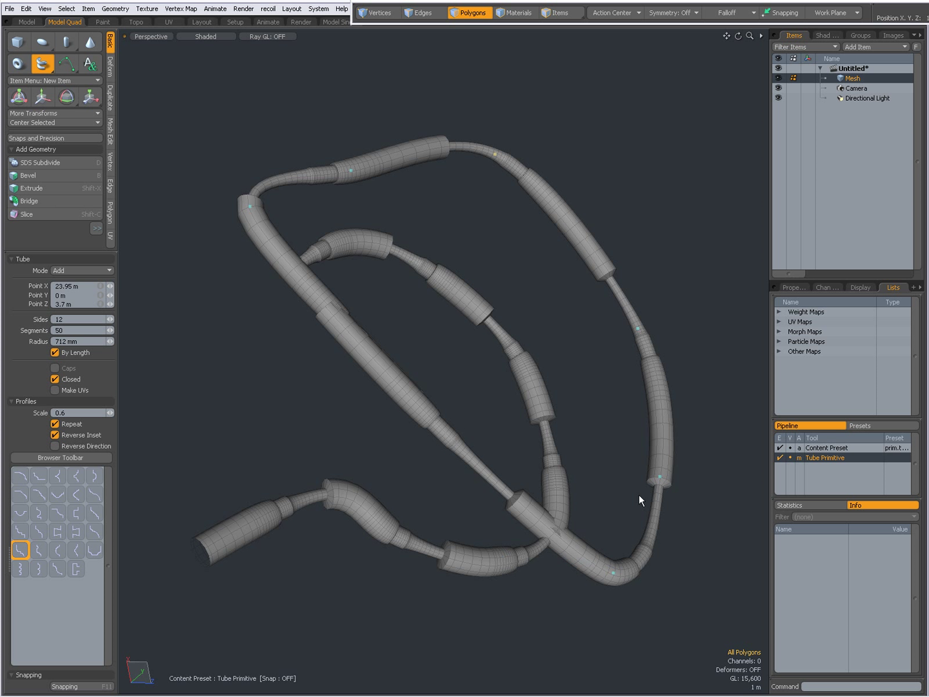
left_click(55, 379)
left_click(55, 389)
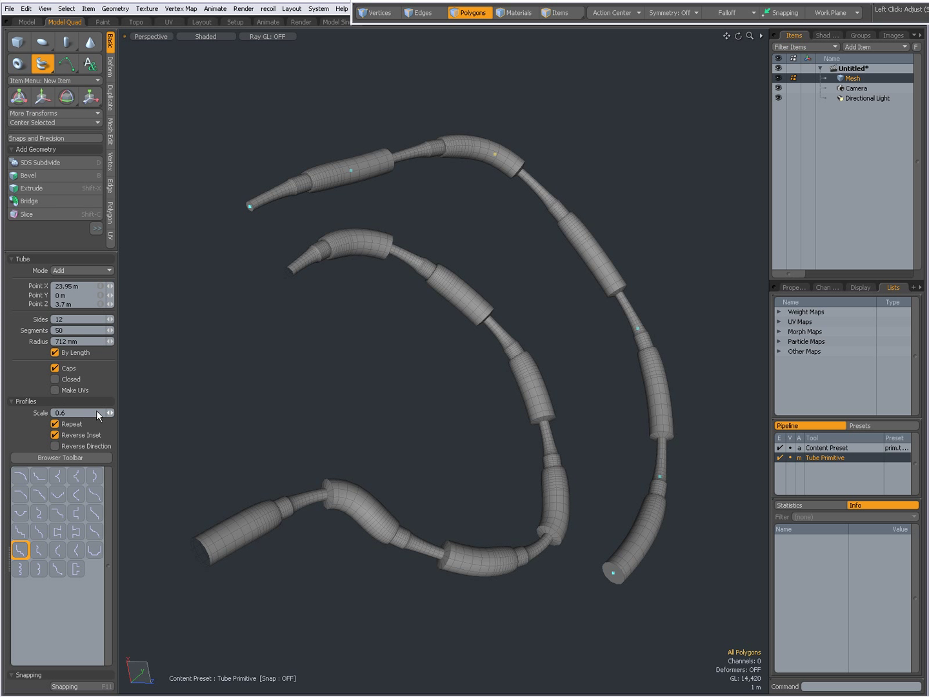
Set the tube Profile Scale to 0.765
key("alt+Tab")
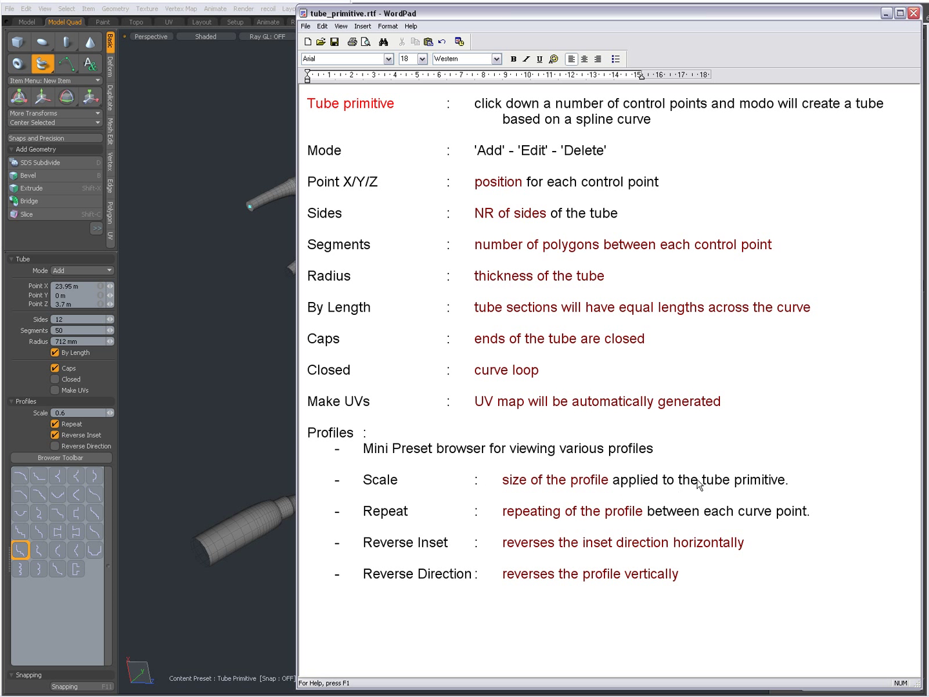
key("alt+Tab")
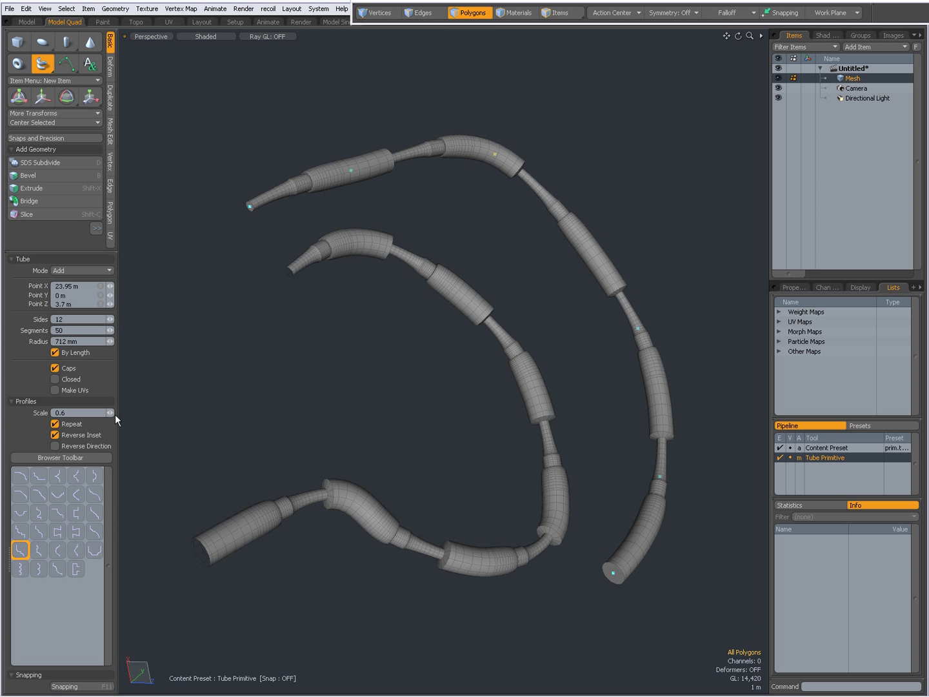
left_click_drag(111, 412, 112, 413)
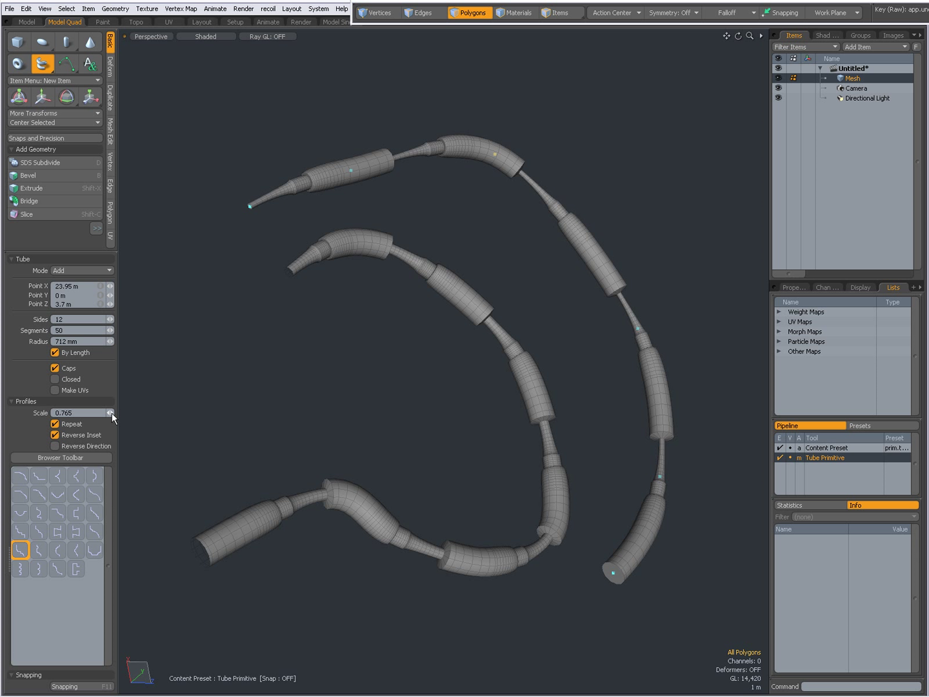
Compare profile options, leaving Repeat on, Reverse Inset off and Reverse Direction on
left_click(56, 425)
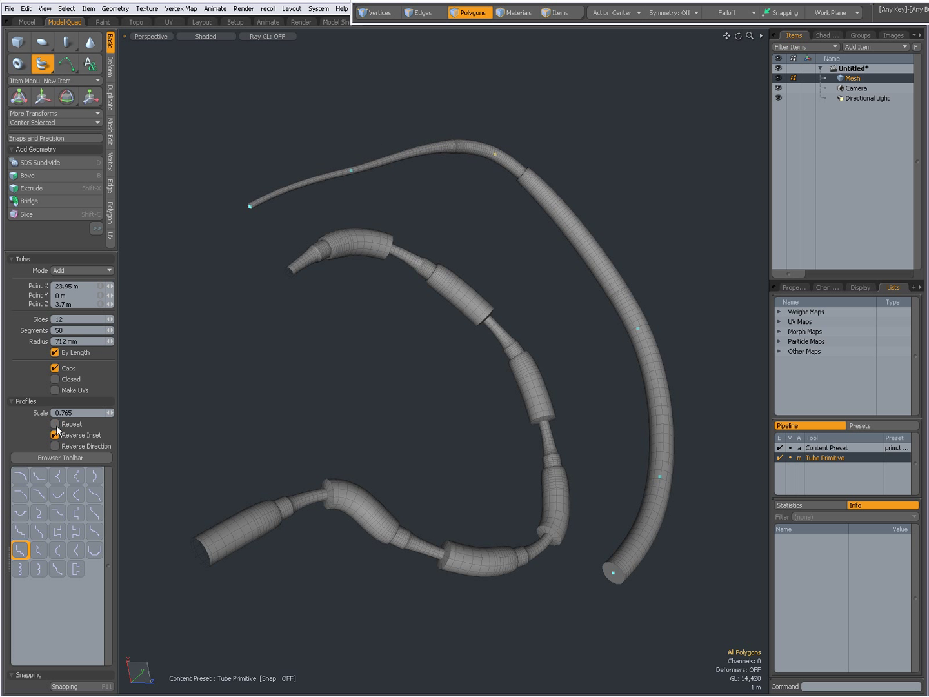
left_click(55, 435)
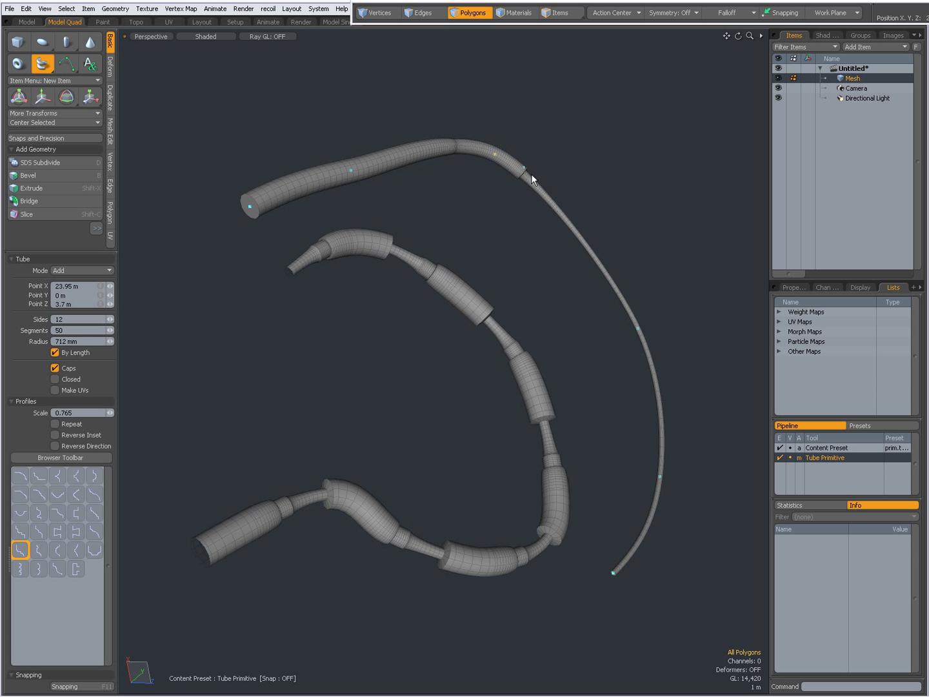
left_click(55, 424)
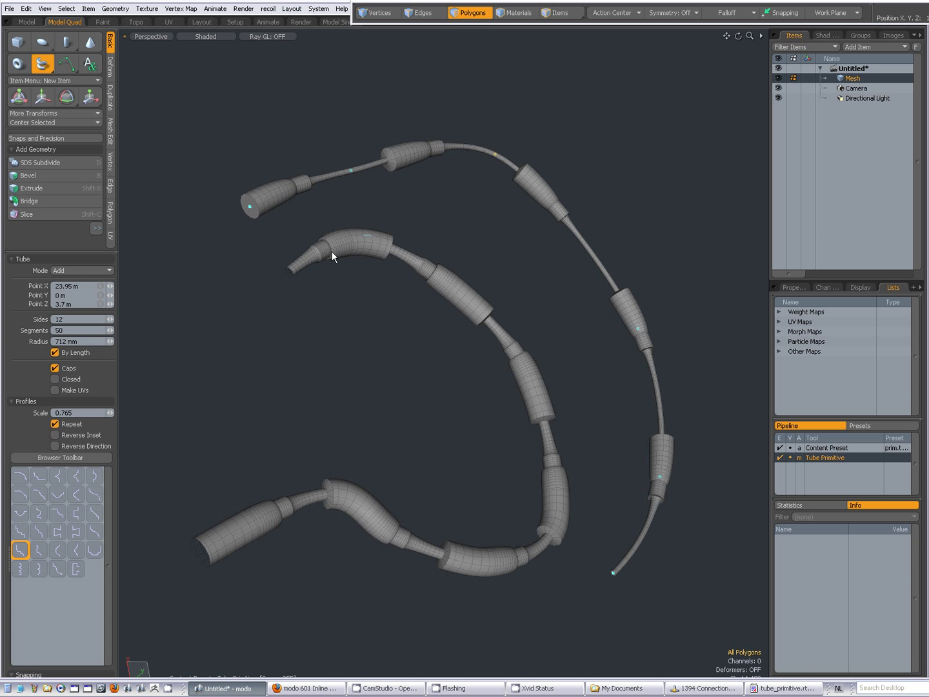
left_click(55, 434)
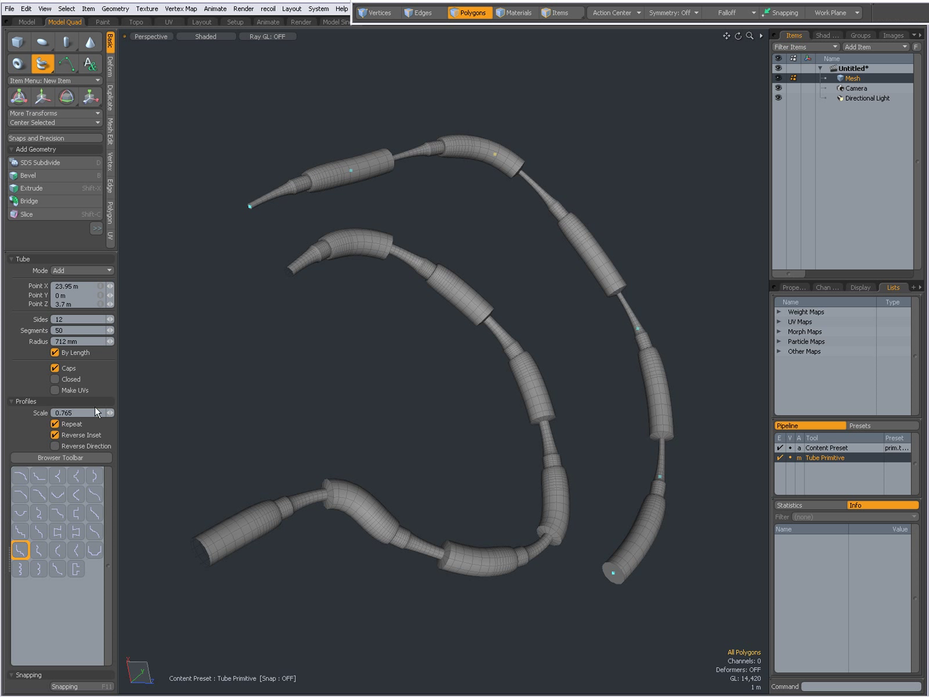
left_click(55, 434)
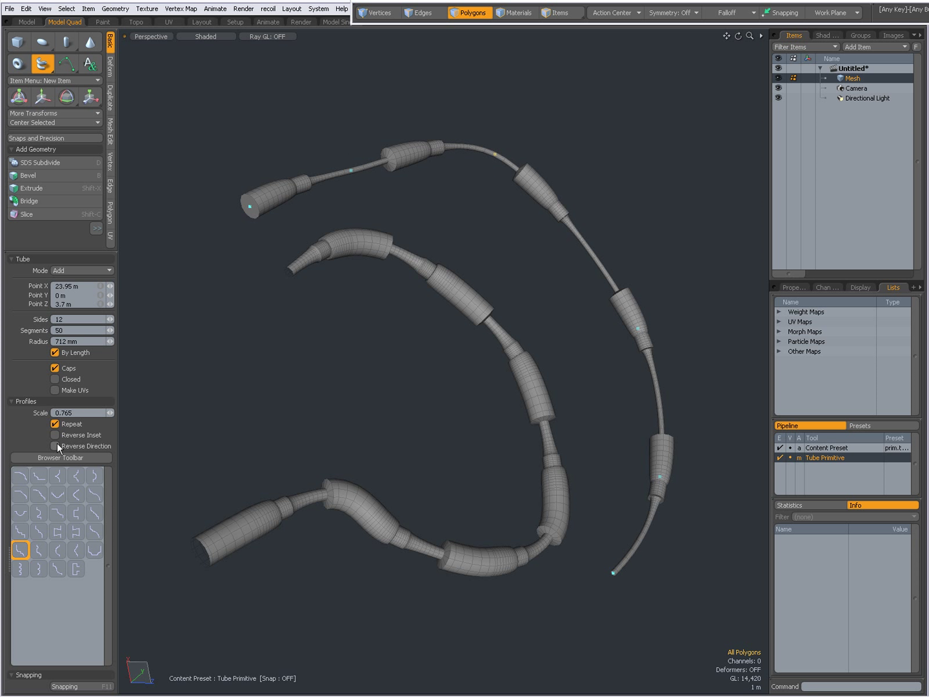
left_click(54, 445)
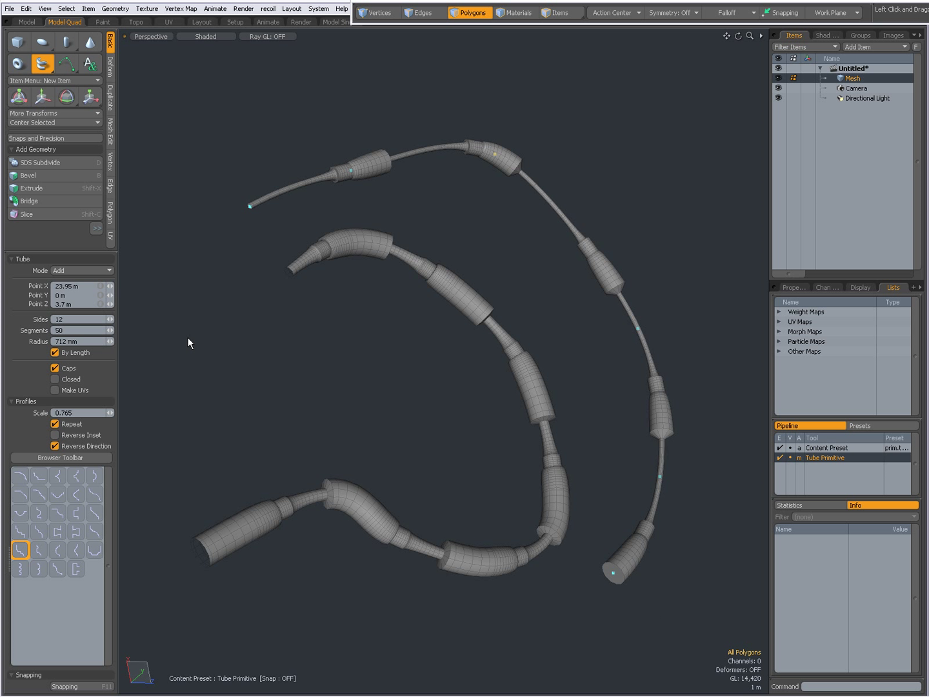
key("alt")
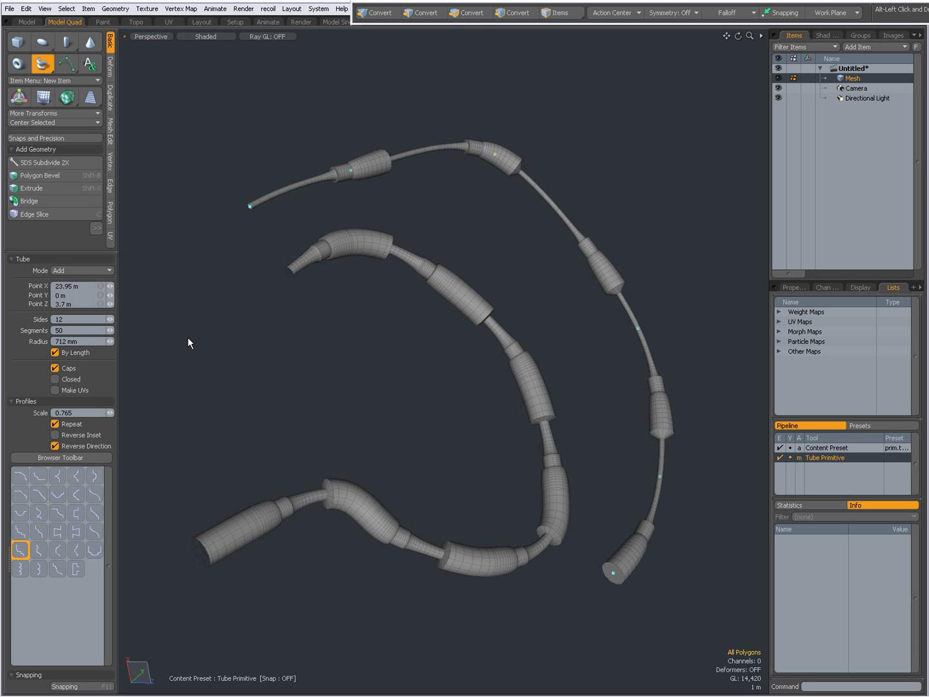
key("alt+Tab")
key("alt+Tab")
key("alt+Tab")
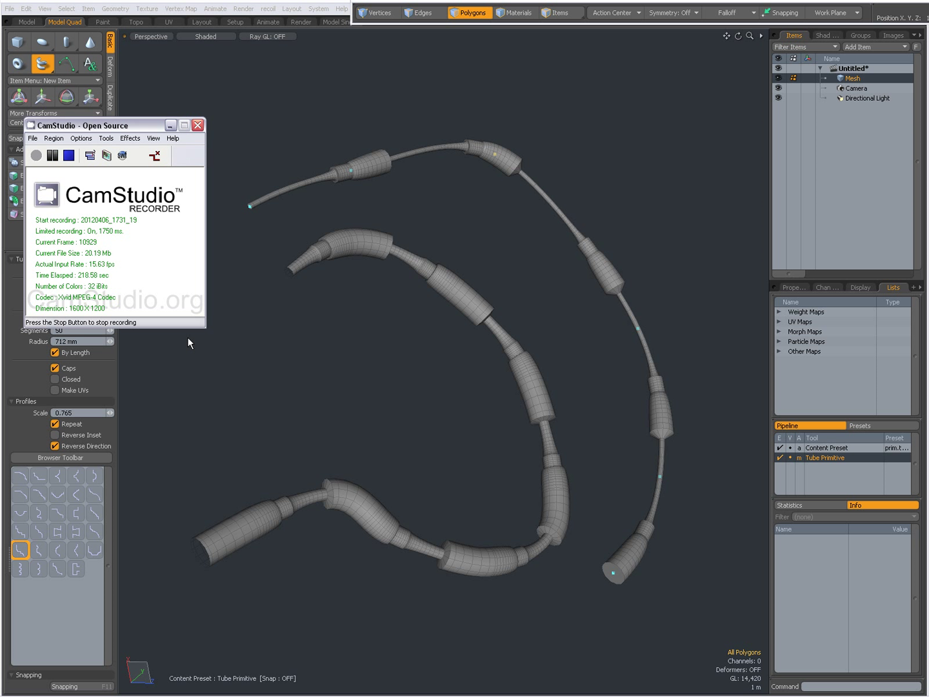